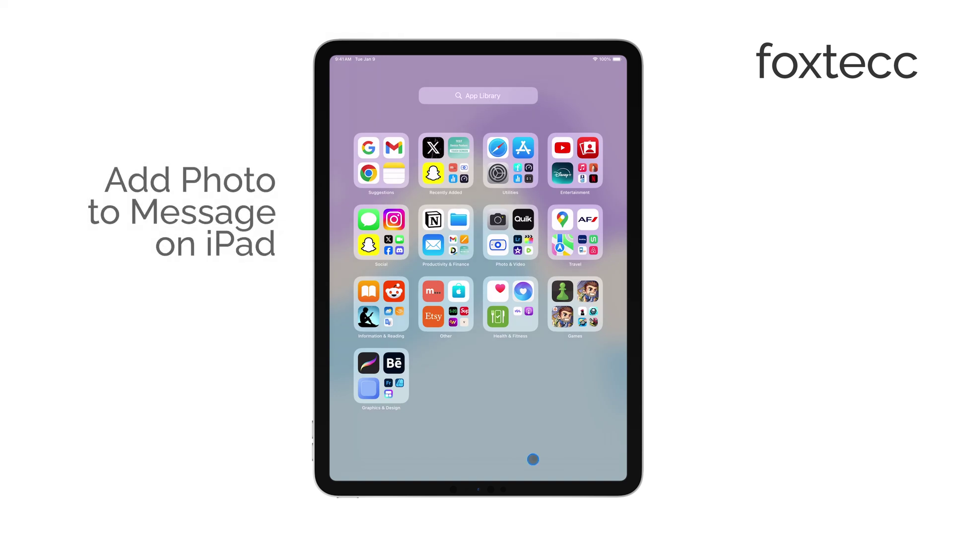
Step: Dismiss the App Library so the Dock with the Messages icon appears
left_click_drag(532, 459, 548, 424)
left_click_drag(527, 322, 331, 293)
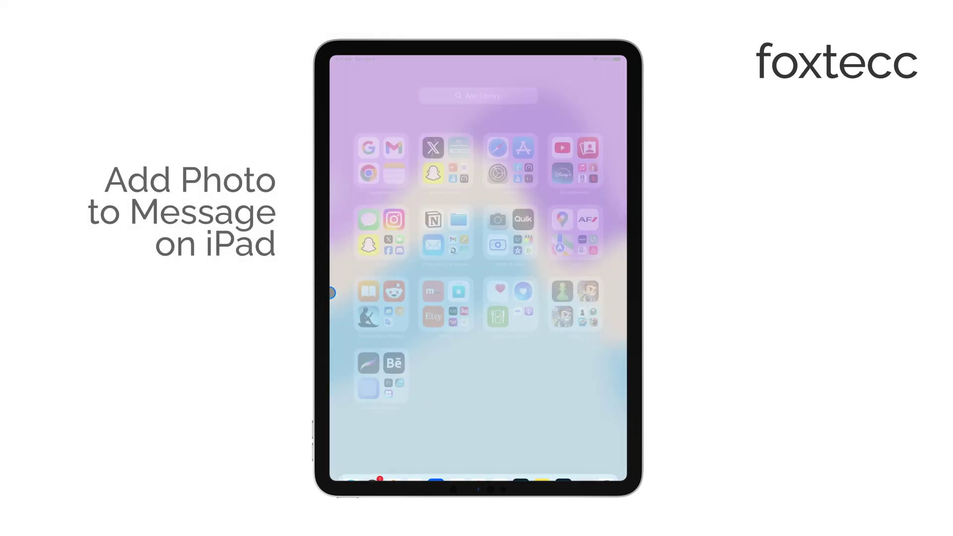
Step: Open Messages, focus the conversation's message field, and show the attachment options menu
left_click(368, 219)
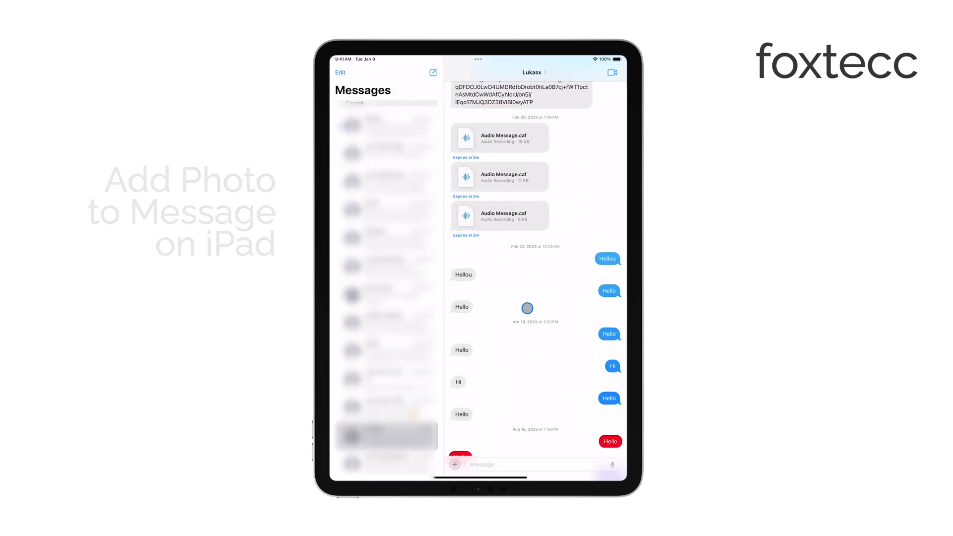
left_click(531, 464)
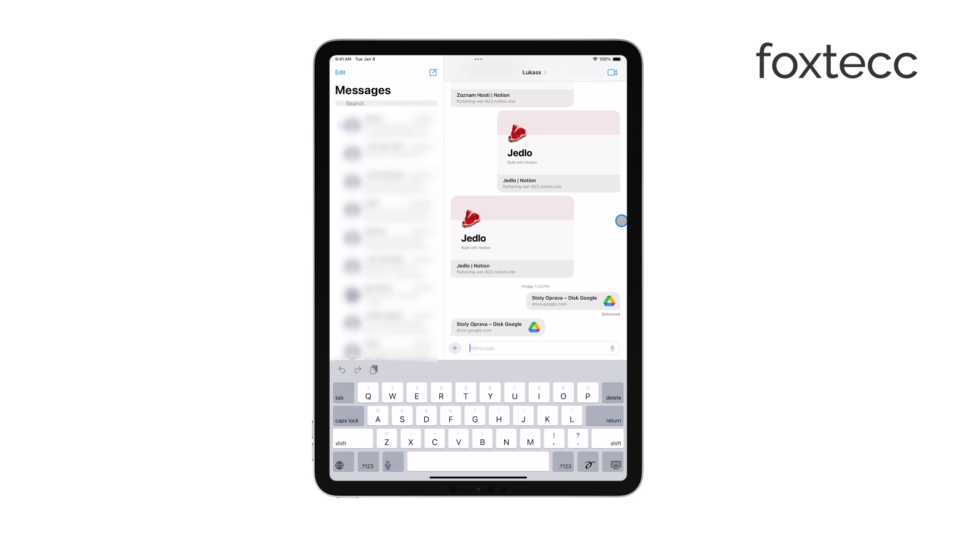
scroll(618, 219, "up", 10)
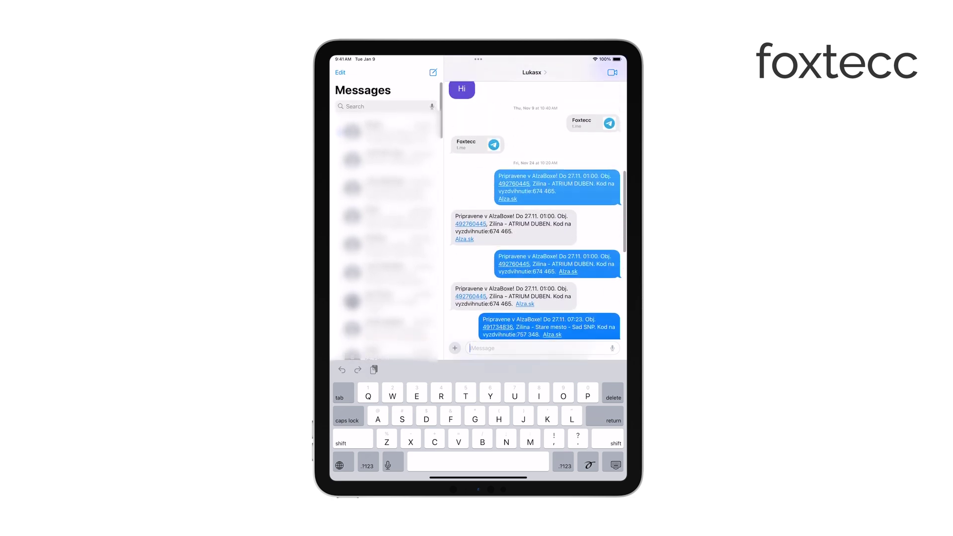
scroll(538, 208, "up", 10)
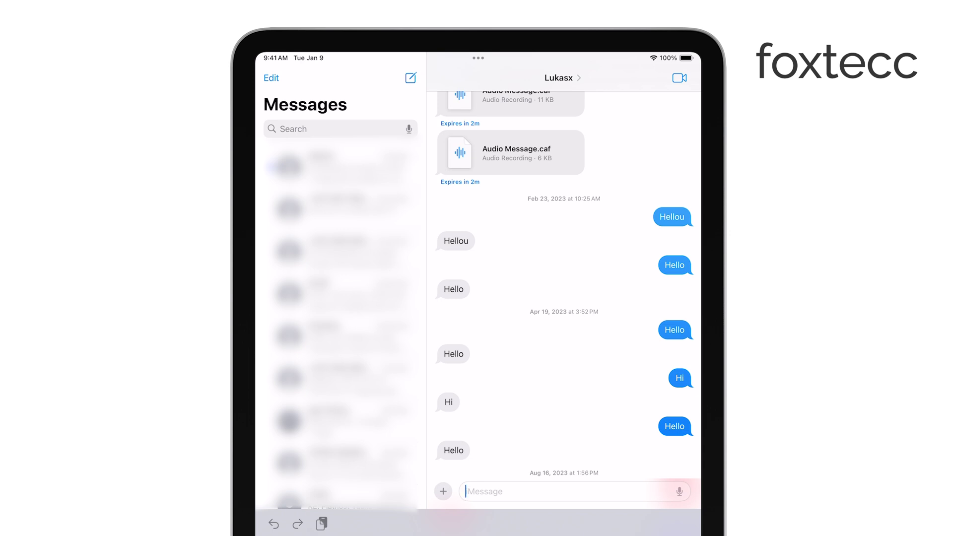
left_click(450, 488)
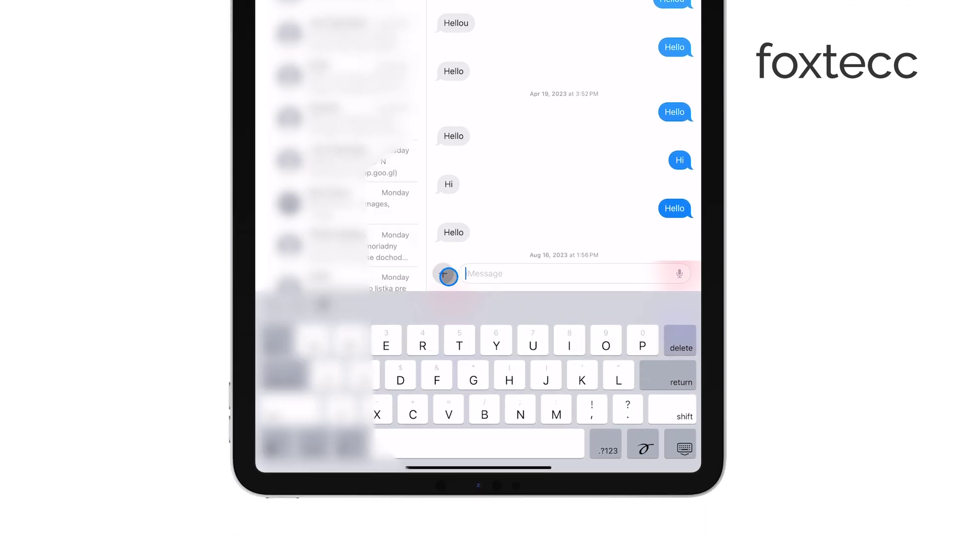
left_click(448, 276)
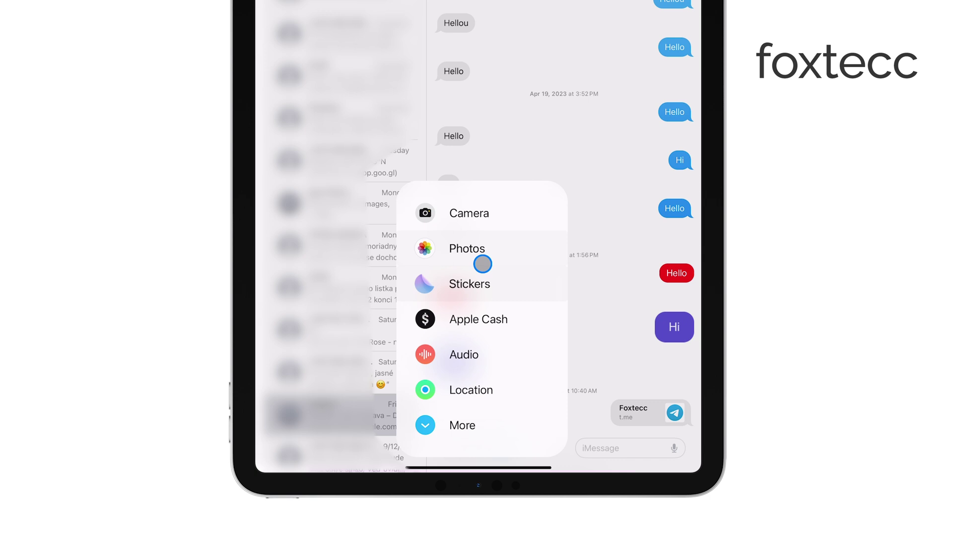
Step: Attach the first dark photo from the Photos library and focus the comment field
left_click(479, 249)
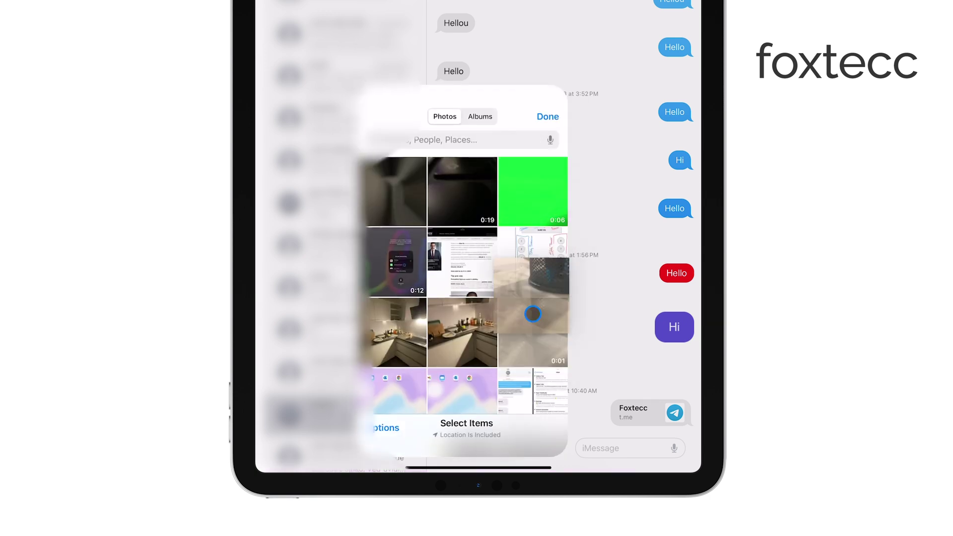
left_click_drag(537, 225, 536, 273)
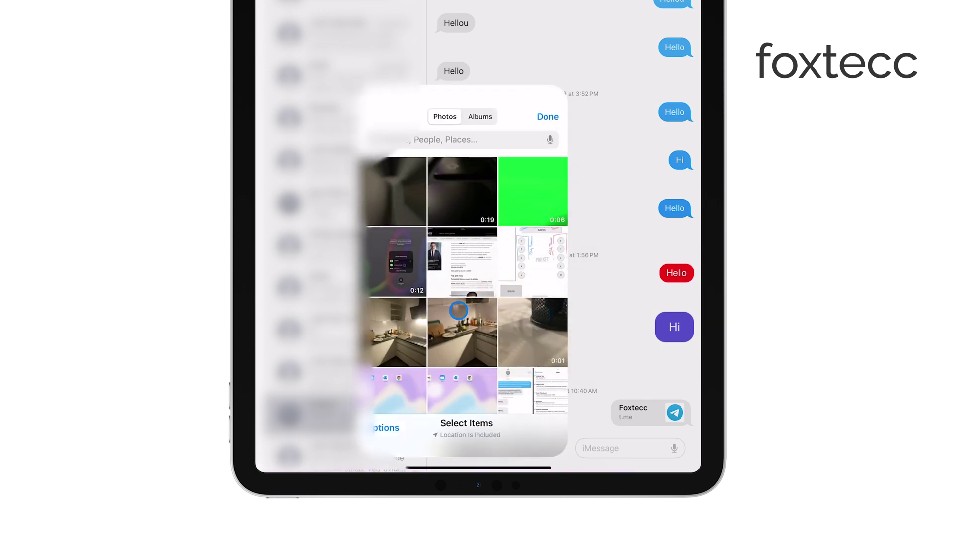
left_click(403, 189)
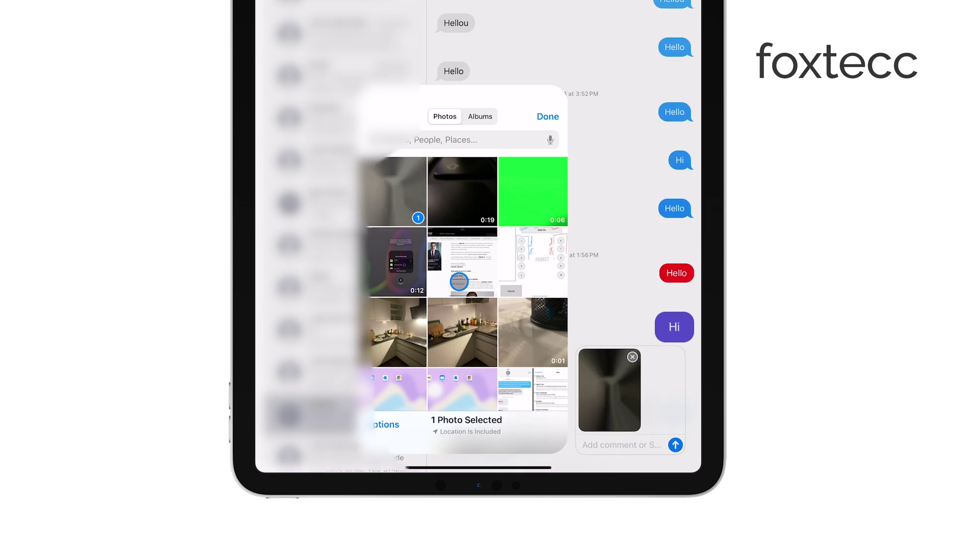
left_click(548, 117)
left_click(511, 447)
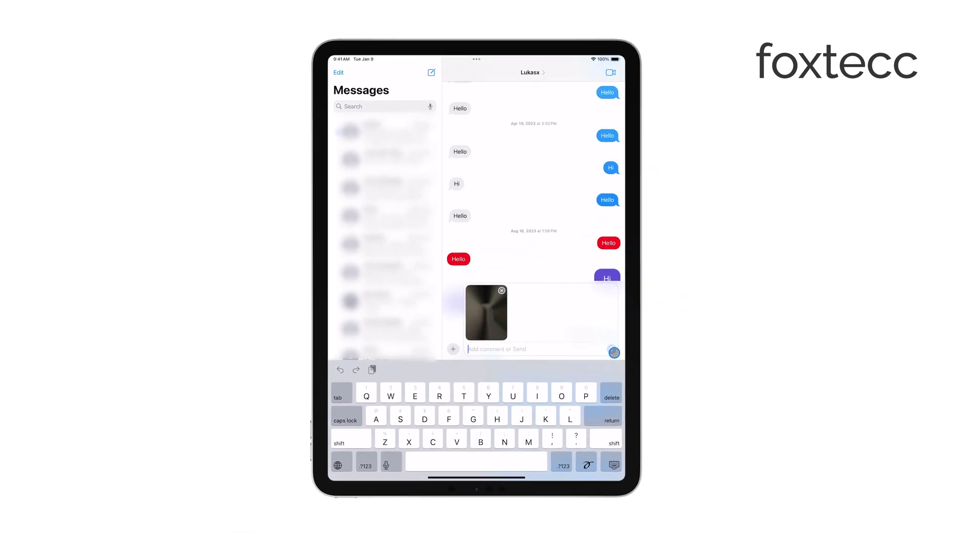
Step: Preview and dismiss send effects, then send the photo with the comment 'Hello!'
left_click(614, 352)
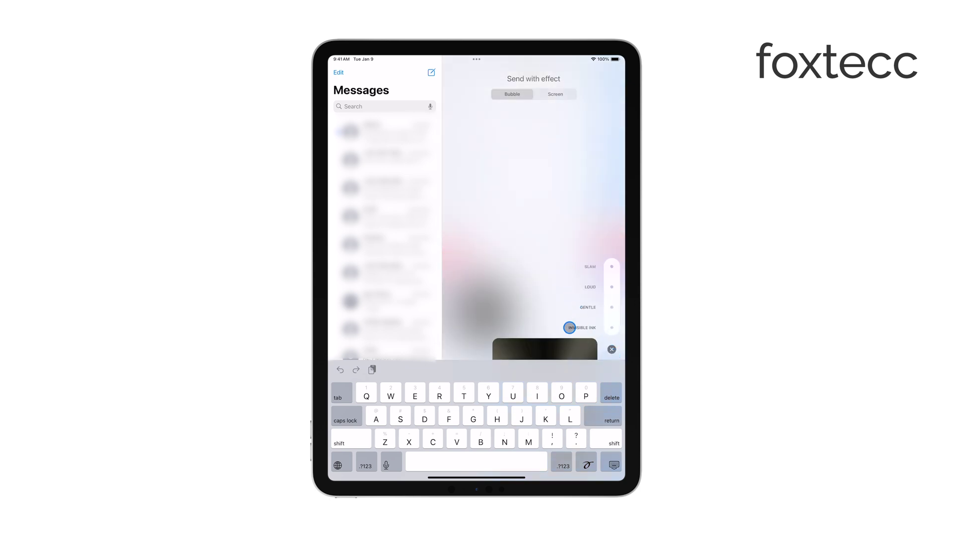
left_click(612, 350)
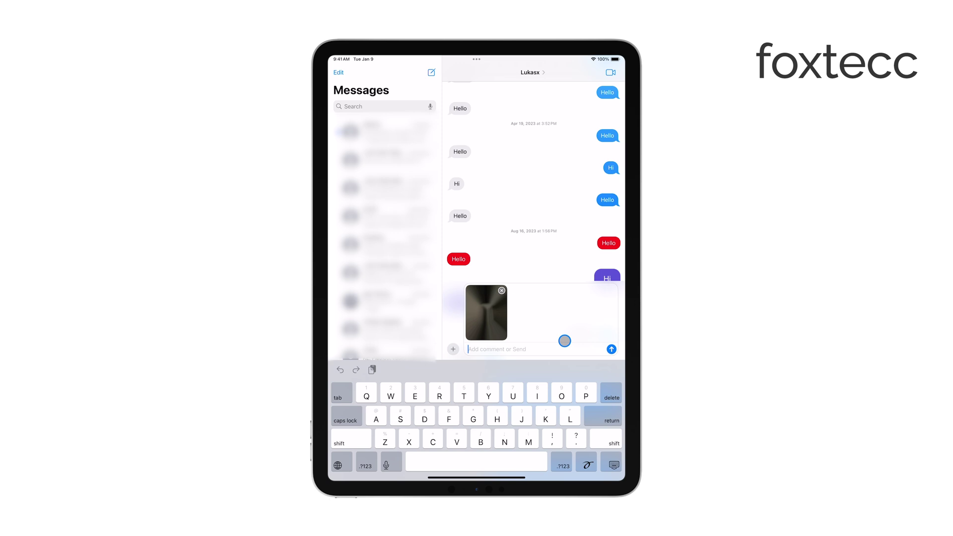
type("Hello!")
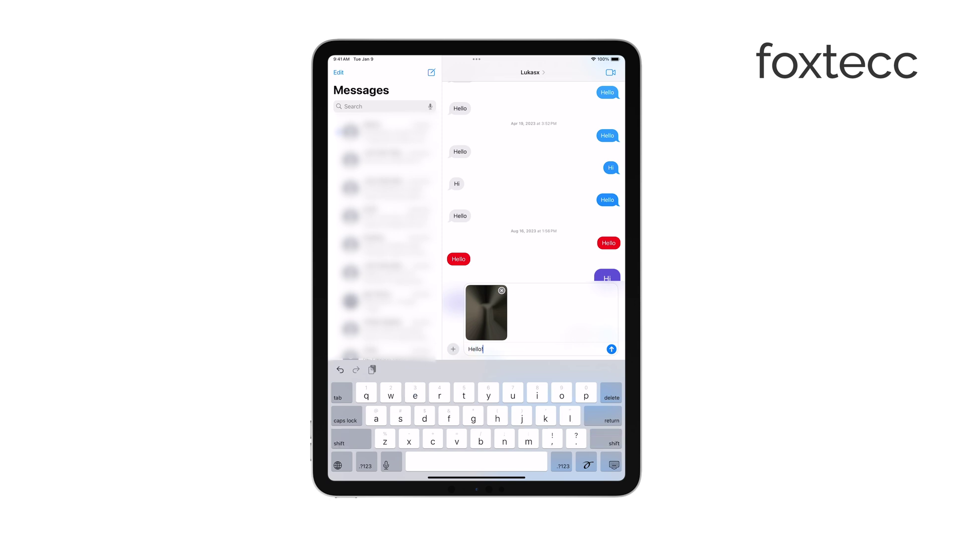
left_click(612, 349)
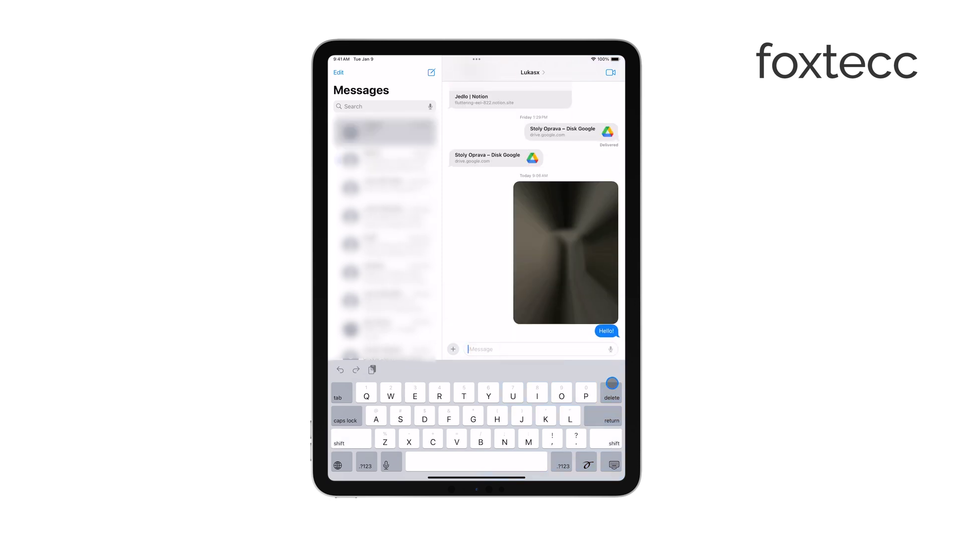